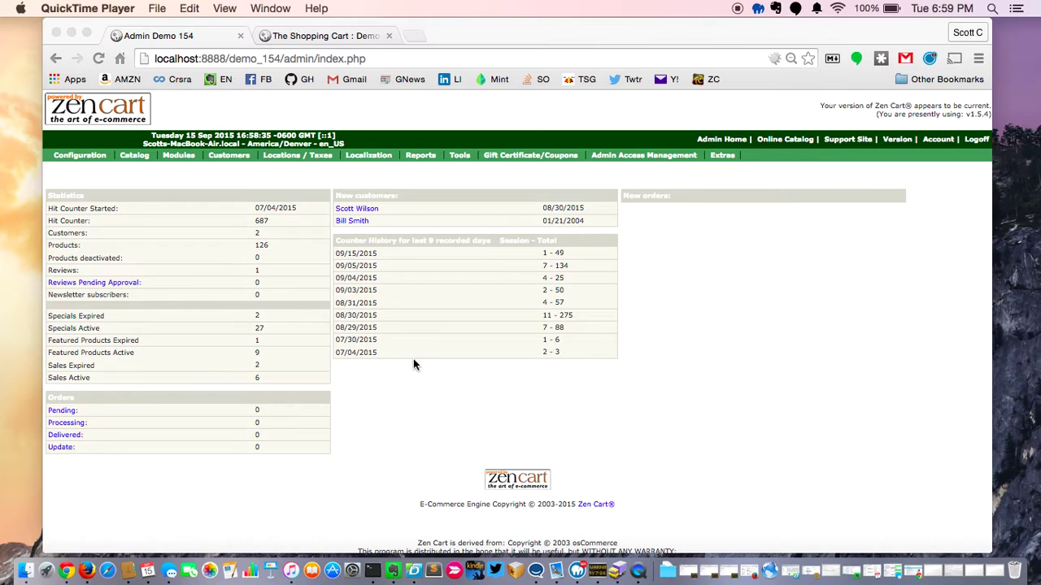
# Step: In Free Gift Spender Admin, add a deal: $100 spent in Hardware earns a free DVD Movies item
pyautogui.click(459, 156)
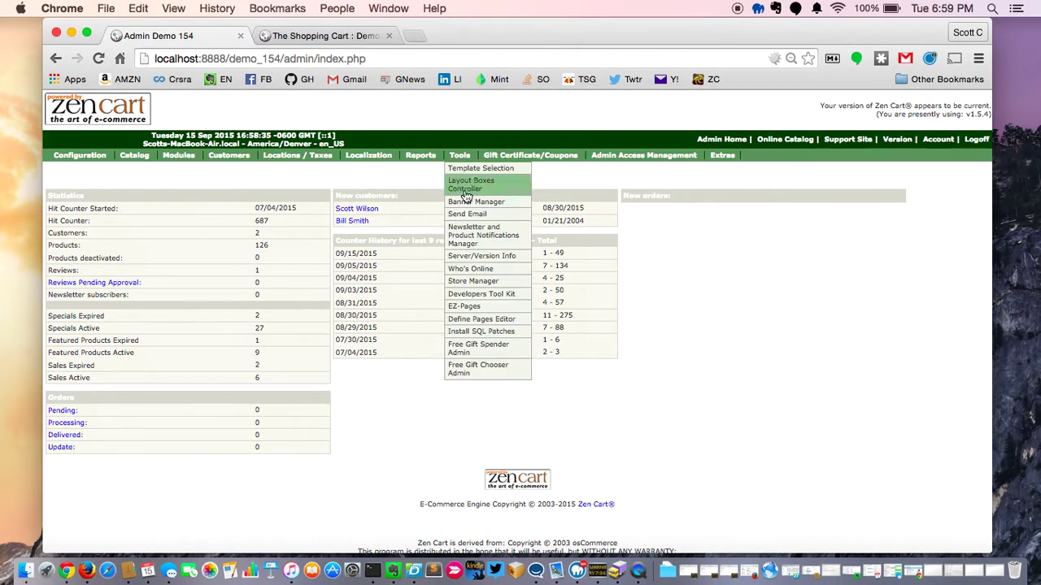
pyautogui.click(509, 353)
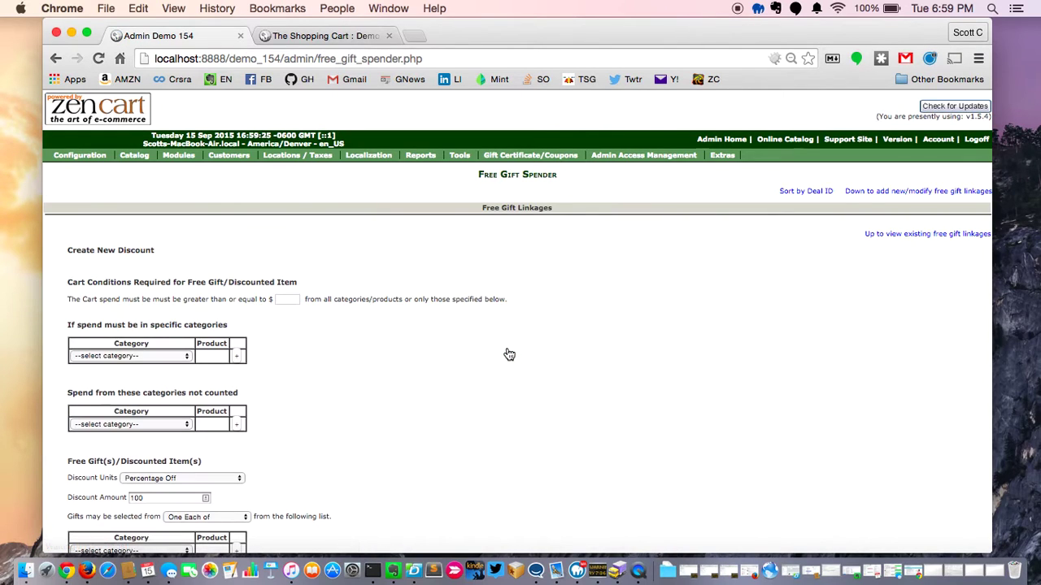
pyautogui.scroll(-5, 428, 324)
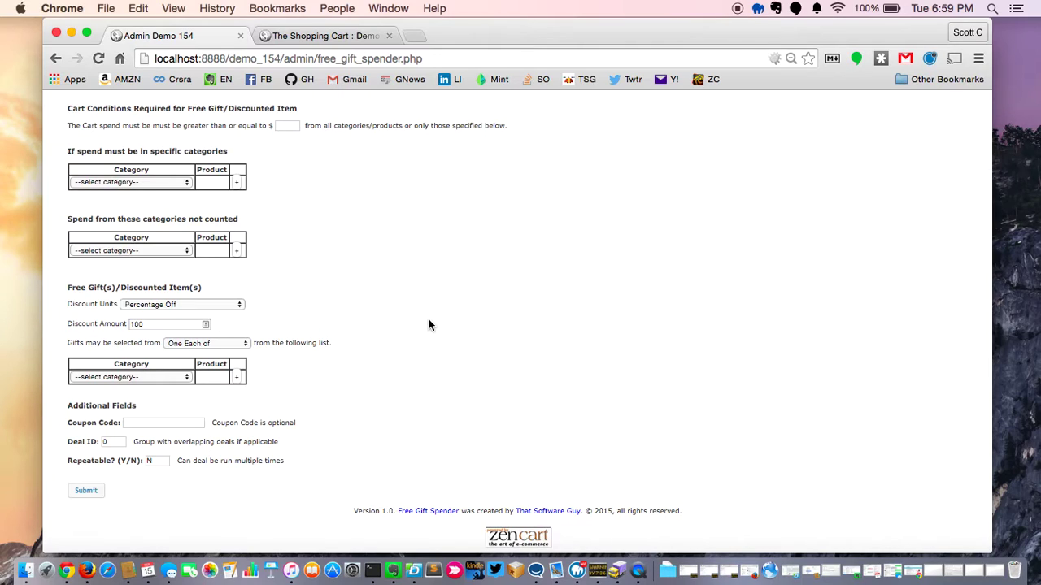
pyautogui.click(283, 128)
pyautogui.write('10')
pyautogui.write('0')
pyautogui.click(154, 182)
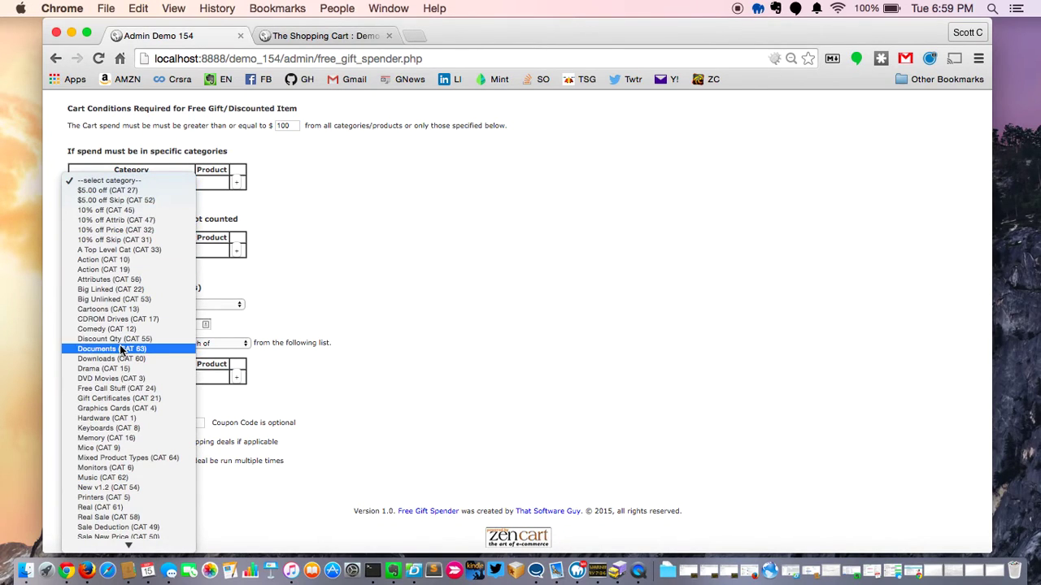
pyautogui.click(125, 417)
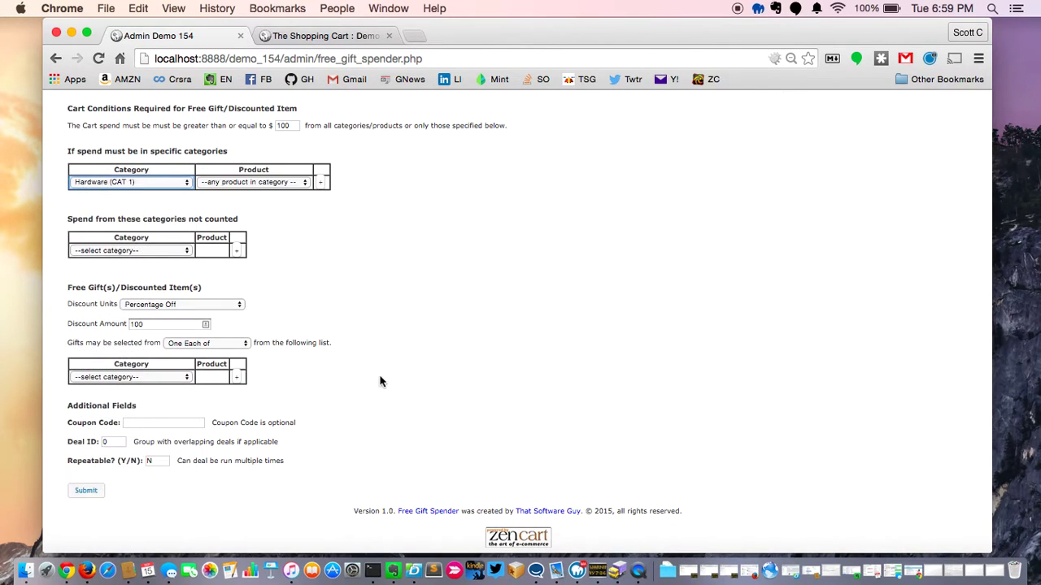
pyautogui.click(153, 377)
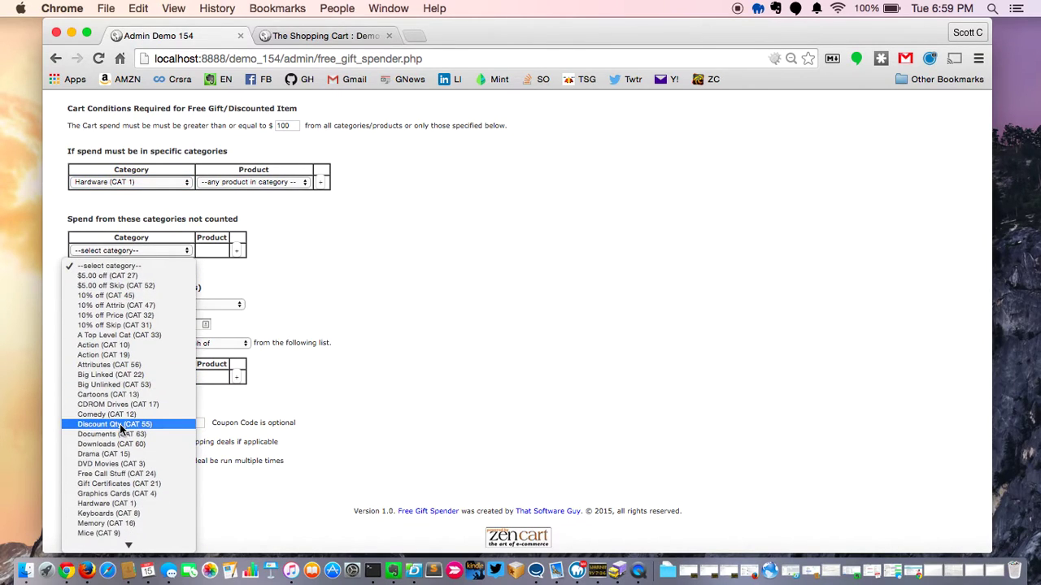
pyautogui.click(118, 465)
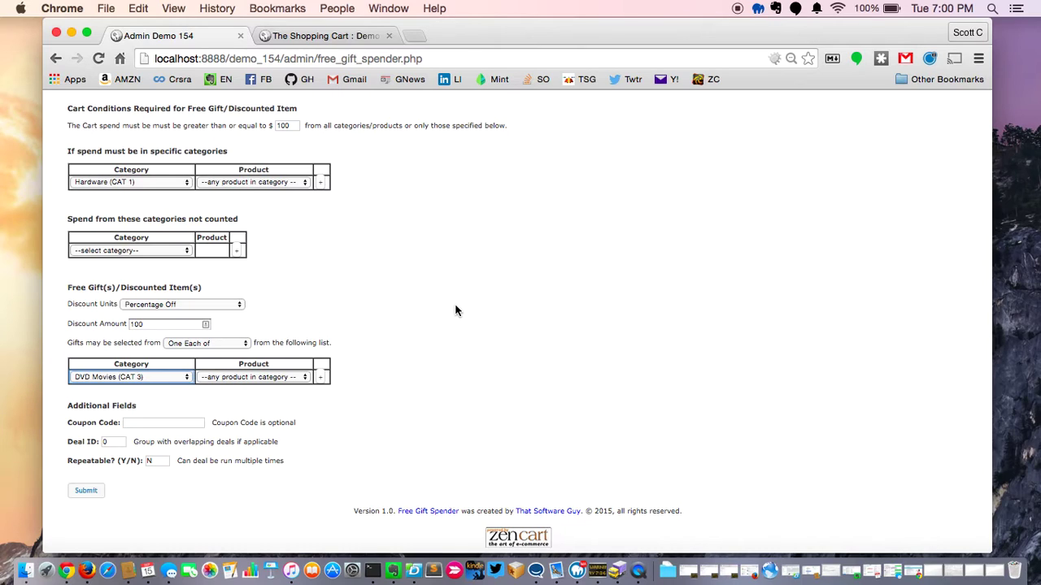
pyautogui.click(85, 493)
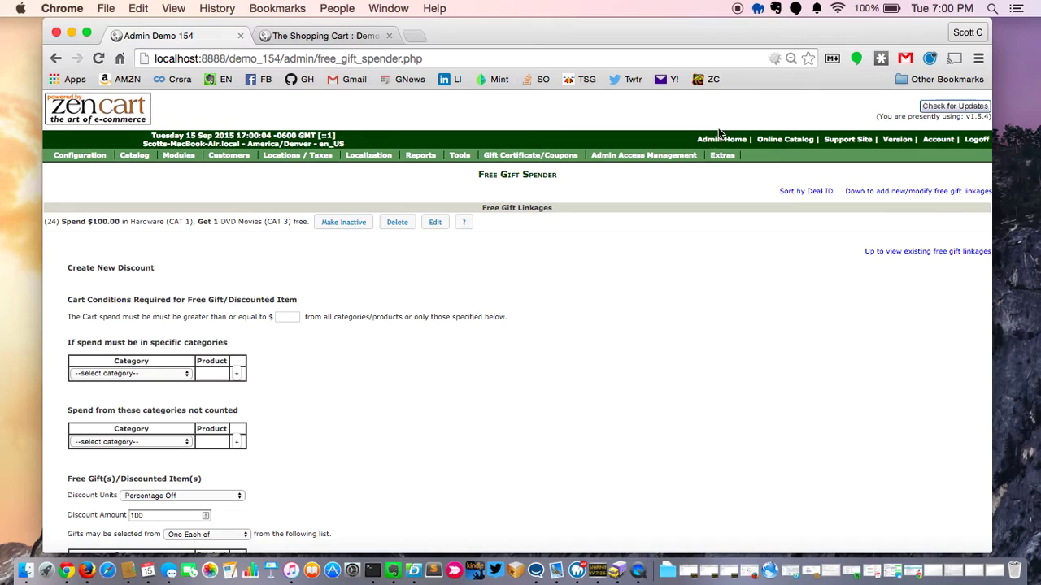
# Step: In the storefront, add the Matrox G200 MMS card from Hardware to the cart
pyautogui.click(780, 140)
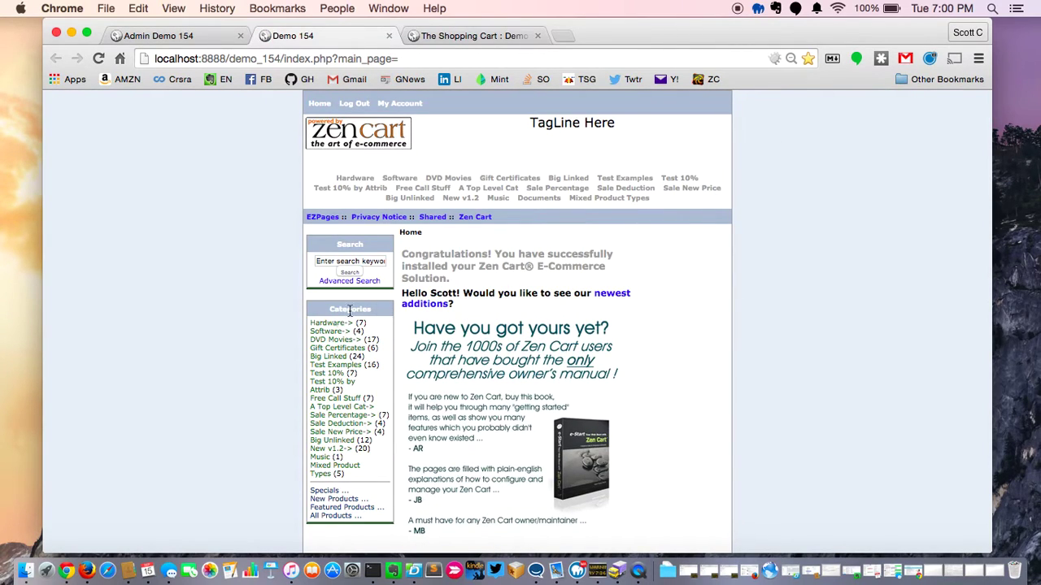
pyautogui.click(329, 325)
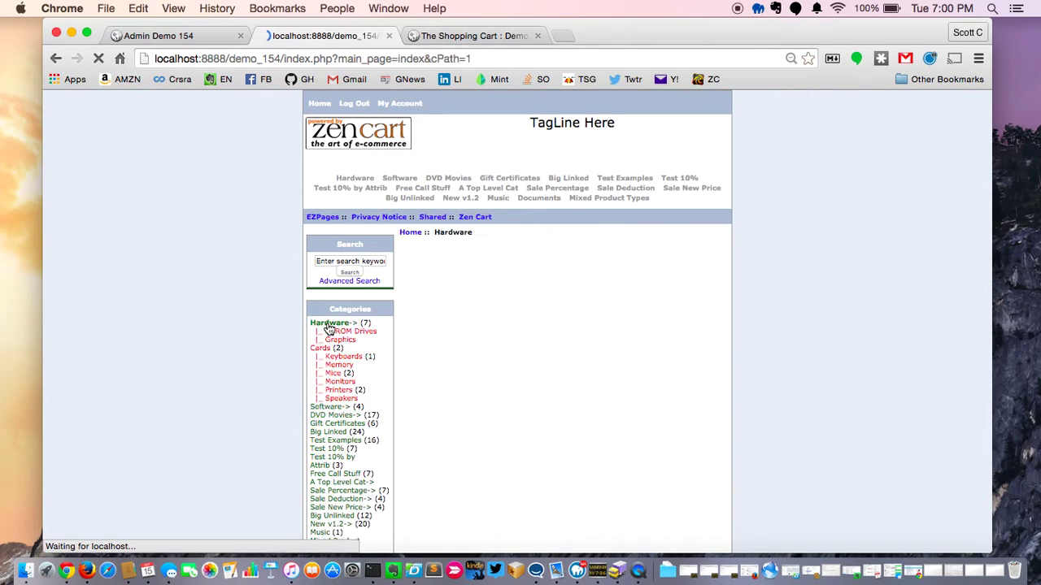
pyautogui.scroll(-4, 656, 302)
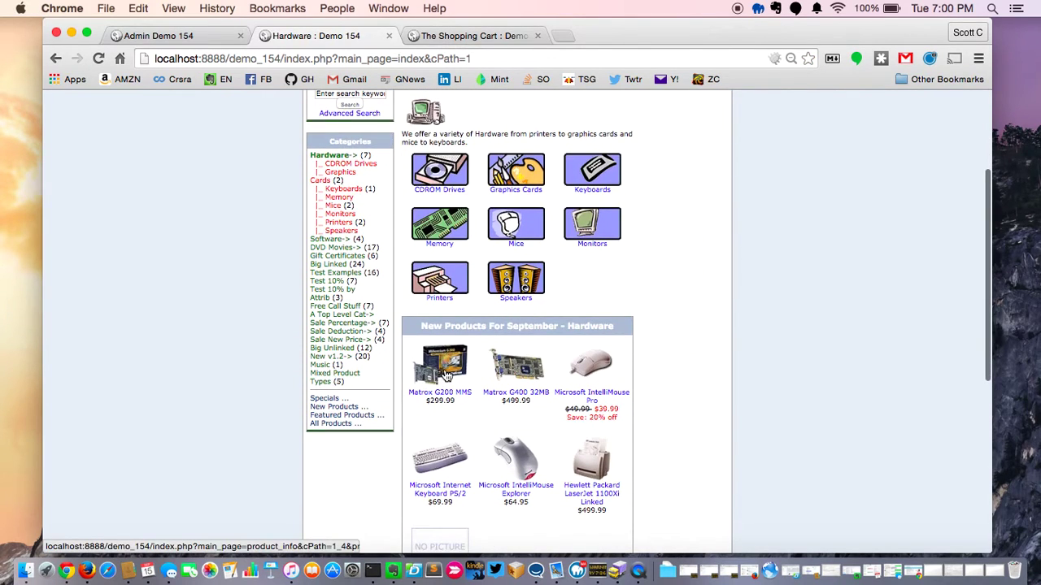
pyautogui.click(445, 374)
pyautogui.scroll(-5, 448, 367)
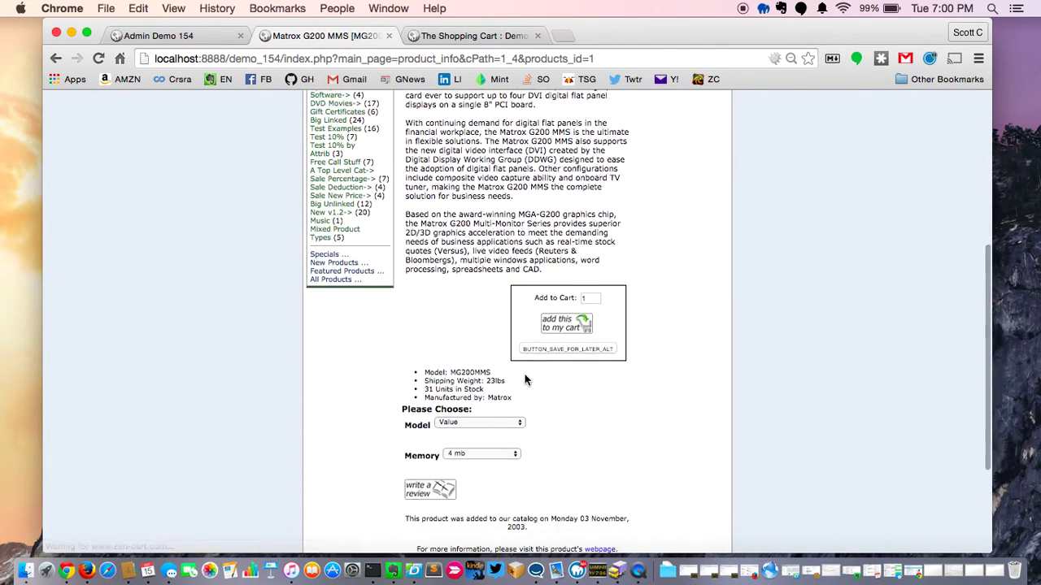
pyautogui.click(555, 332)
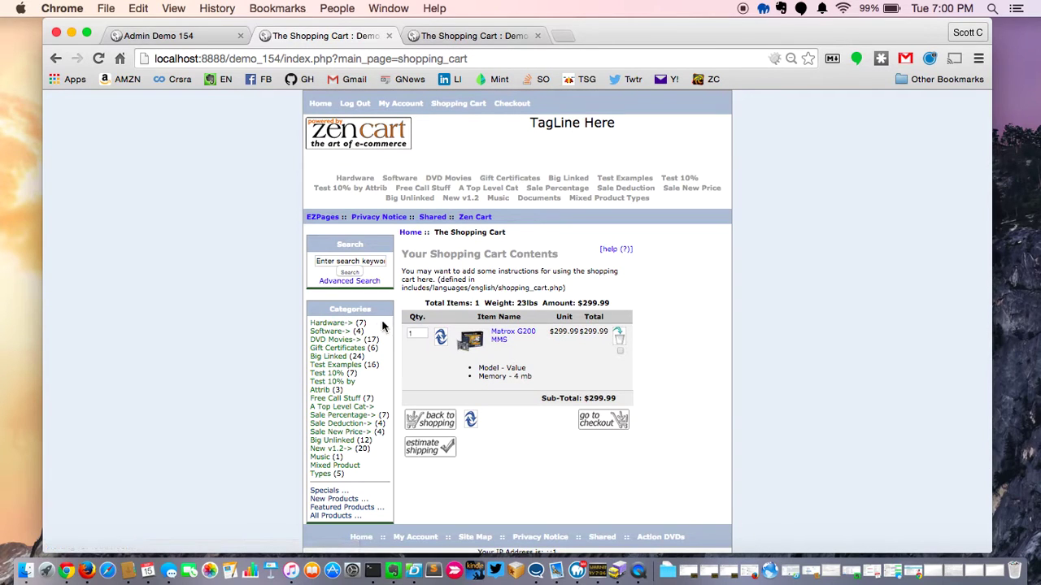
# Step: Add the Under Siege 2 DVD from DVD Movies to the cart
pyautogui.click(332, 340)
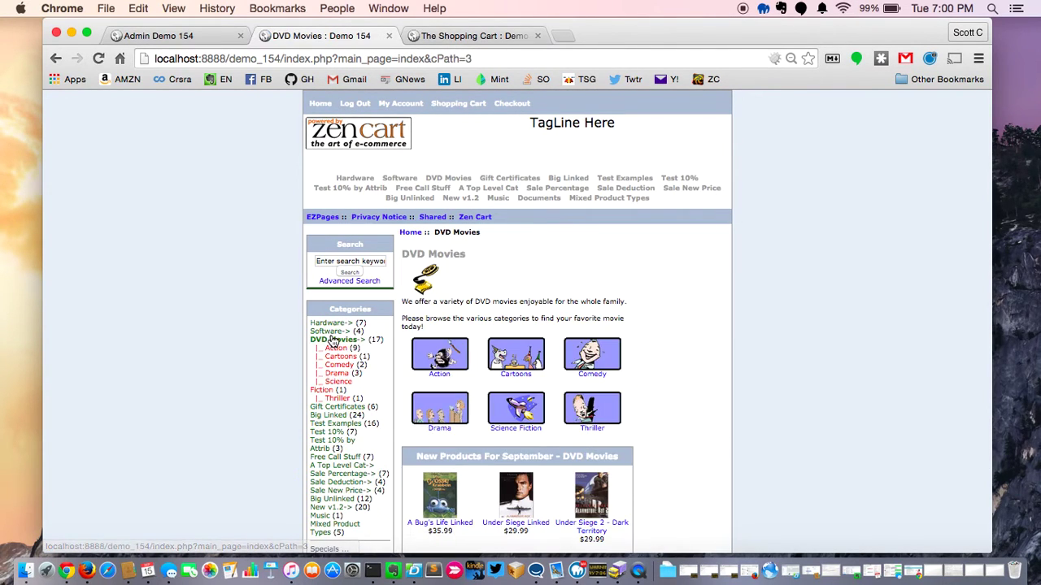
pyautogui.scroll(-4, 661, 300)
pyautogui.click(596, 344)
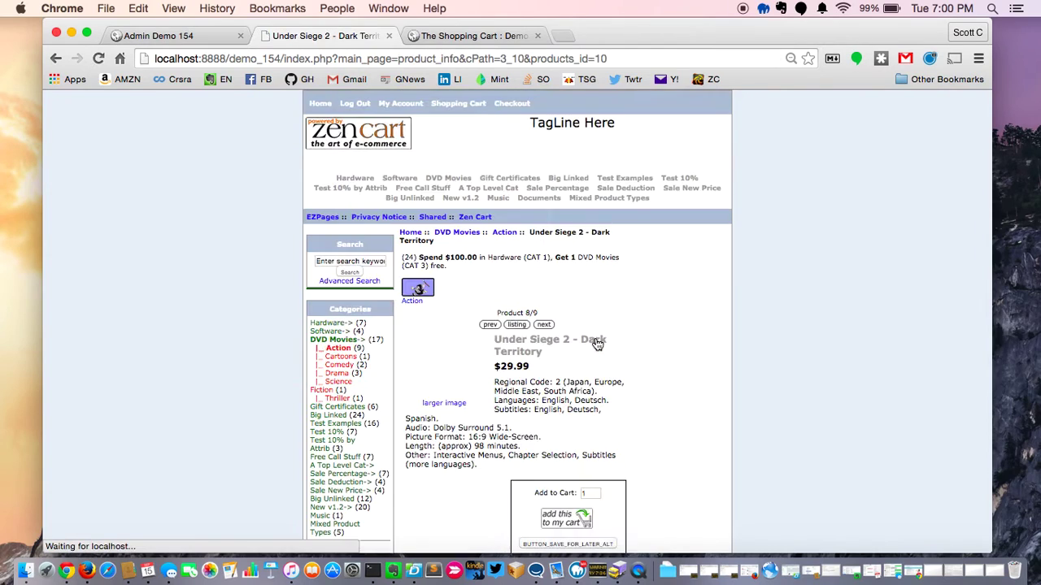
pyautogui.scroll(-5, 594, 339)
pyautogui.click(572, 324)
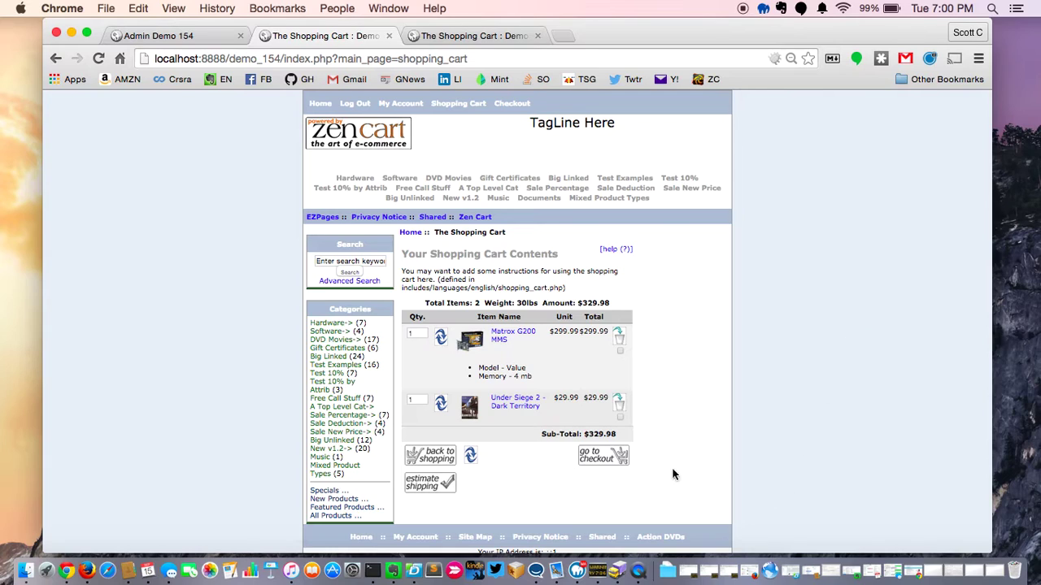
# Step: Check out to the payment step, confirm the $29.99 Free Gift Spender discount, then return to the cart
pyautogui.click(605, 460)
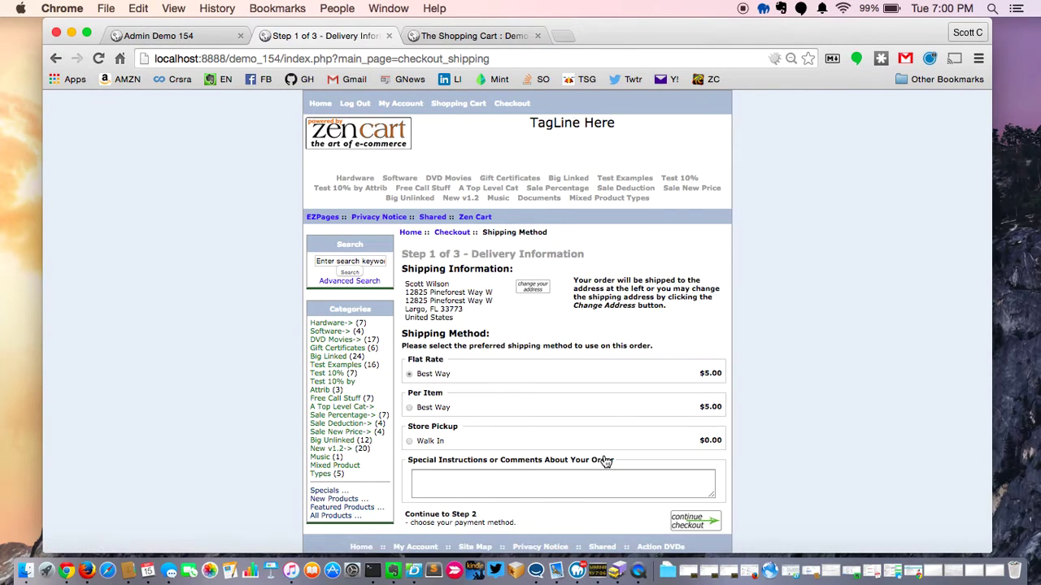
pyautogui.scroll(-3, 862, 281)
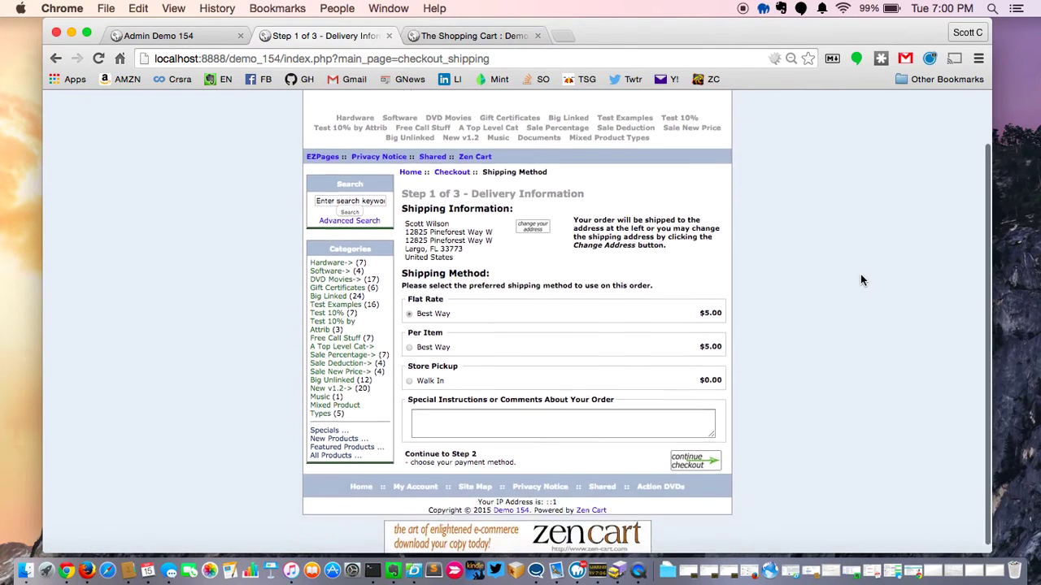
pyautogui.click(705, 453)
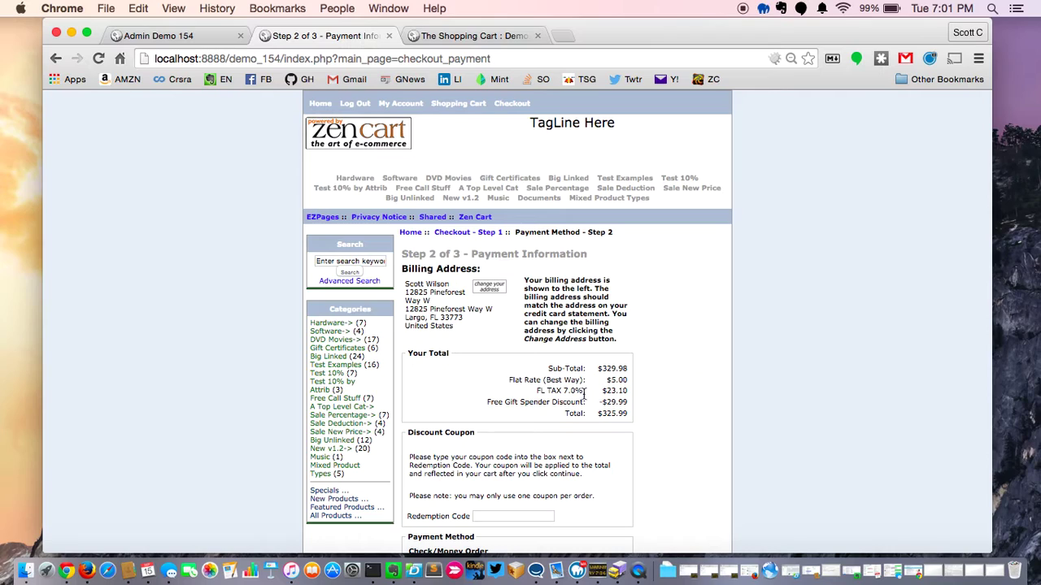
pyautogui.moveTo(487, 402); pyautogui.dragTo(633, 397)
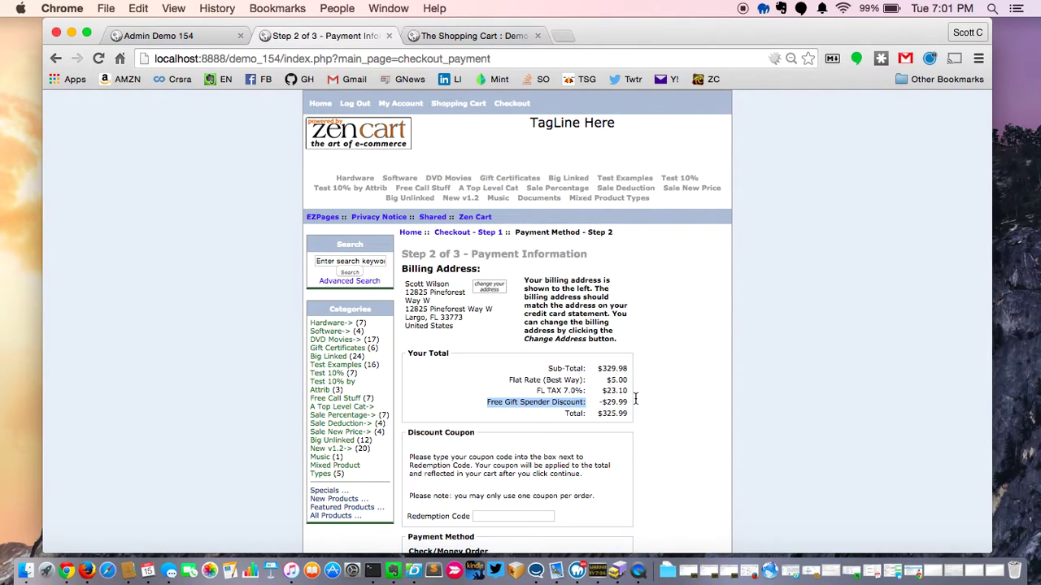
pyautogui.click(784, 374)
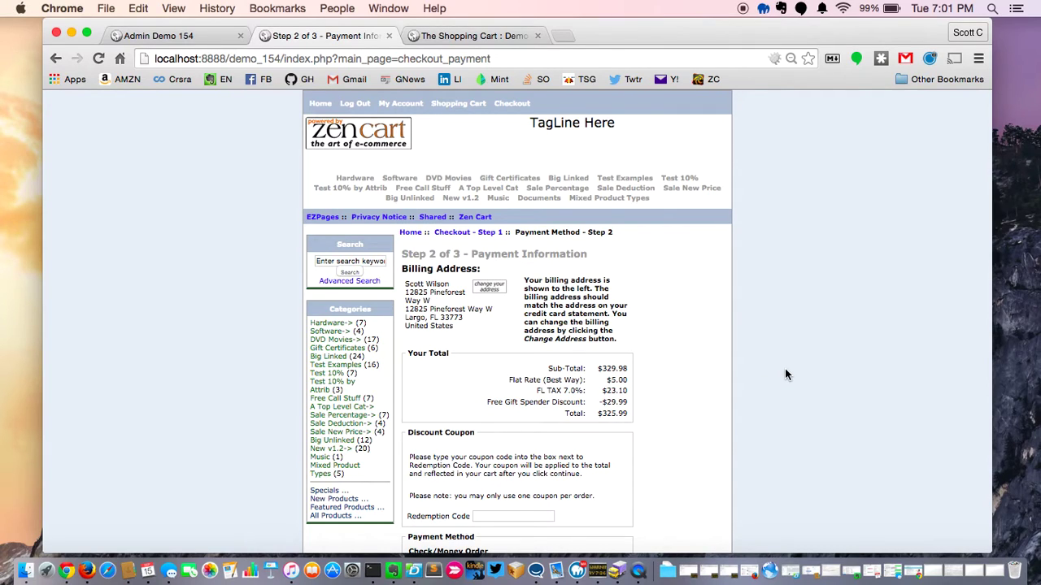
pyautogui.click(471, 105)
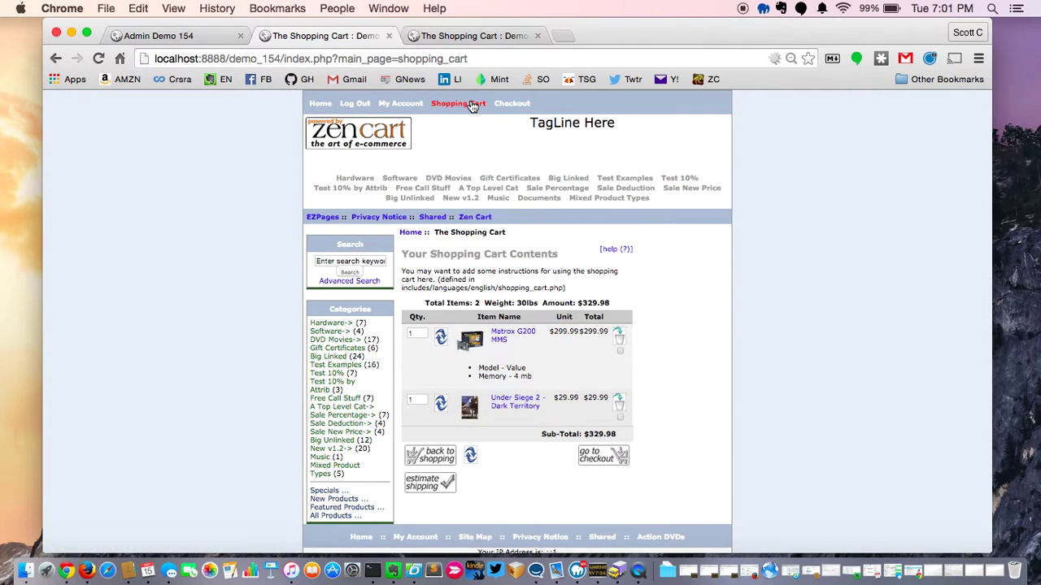
# Step: In Template Selection, change the store template from Custom_NoDP to Custom
pyautogui.click(161, 38)
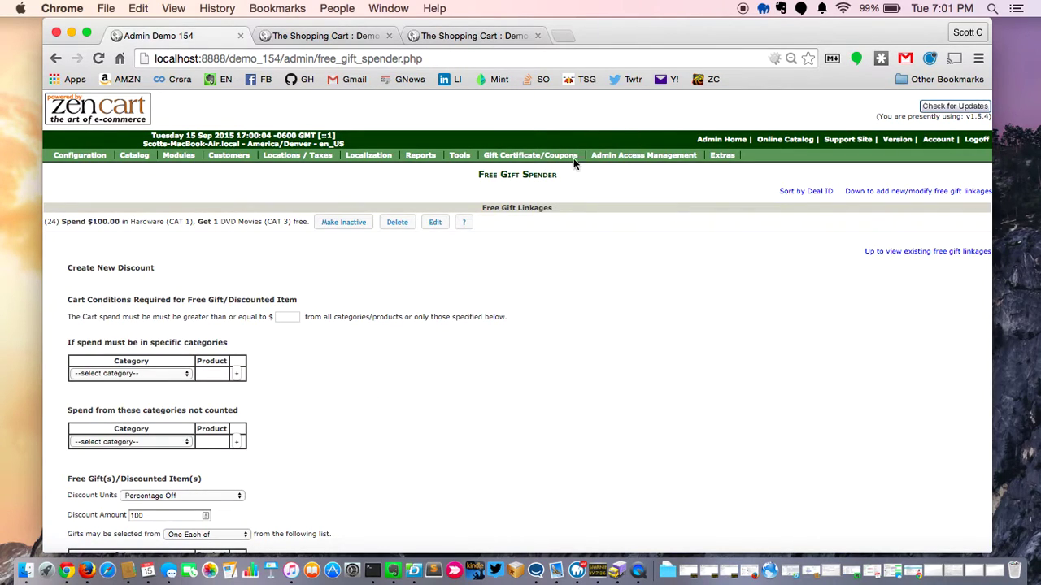
pyautogui.moveTo(459, 156)
pyautogui.click(461, 167)
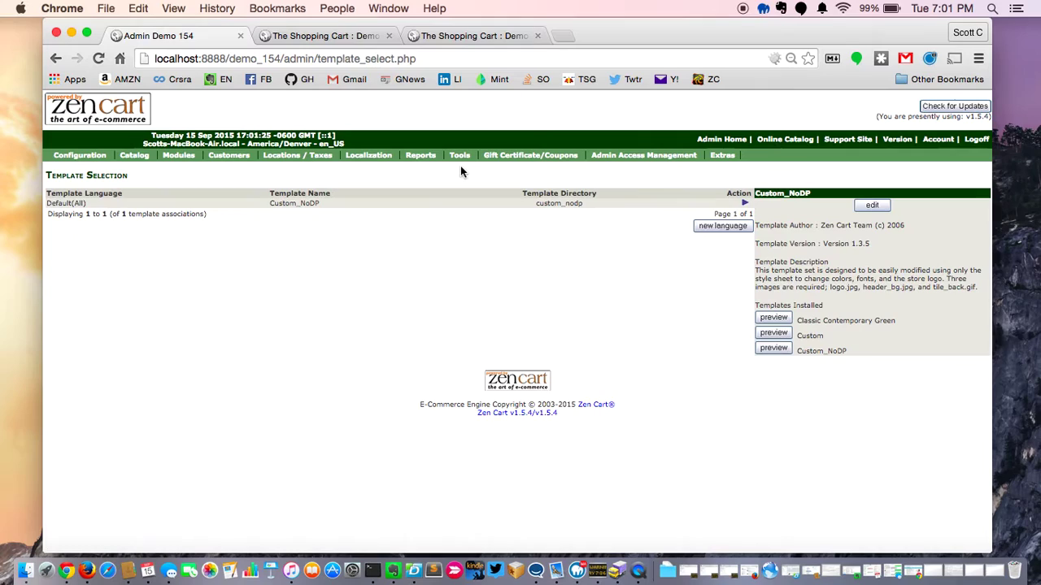
pyautogui.click(882, 207)
pyautogui.click(812, 232)
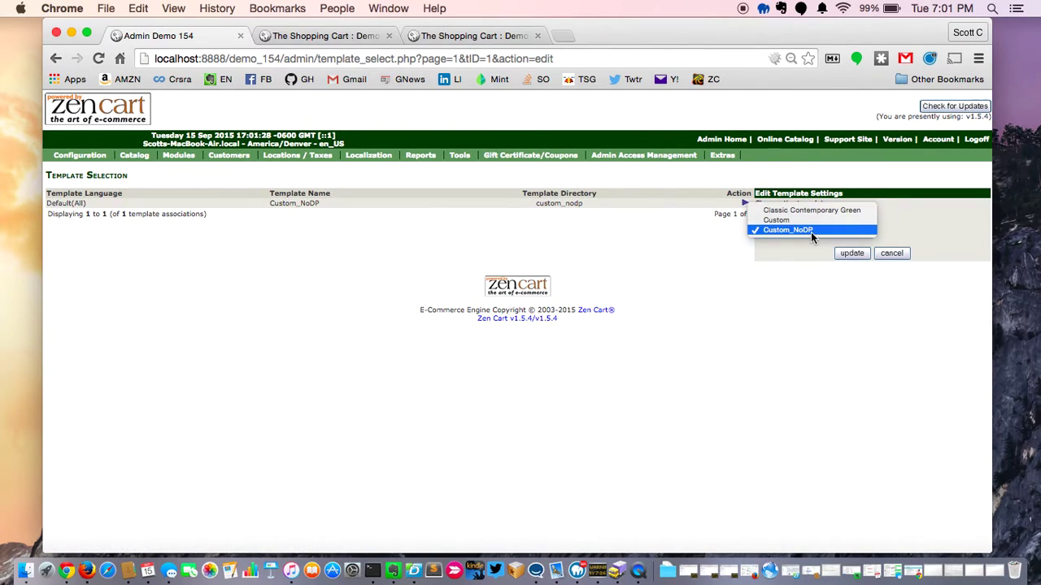
pyautogui.click(811, 221)
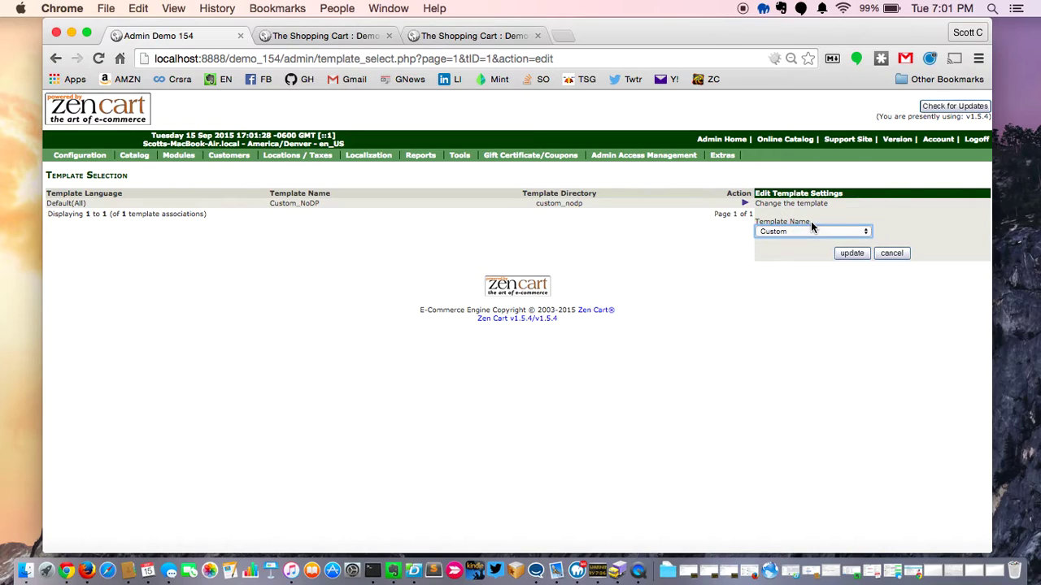
pyautogui.click(849, 254)
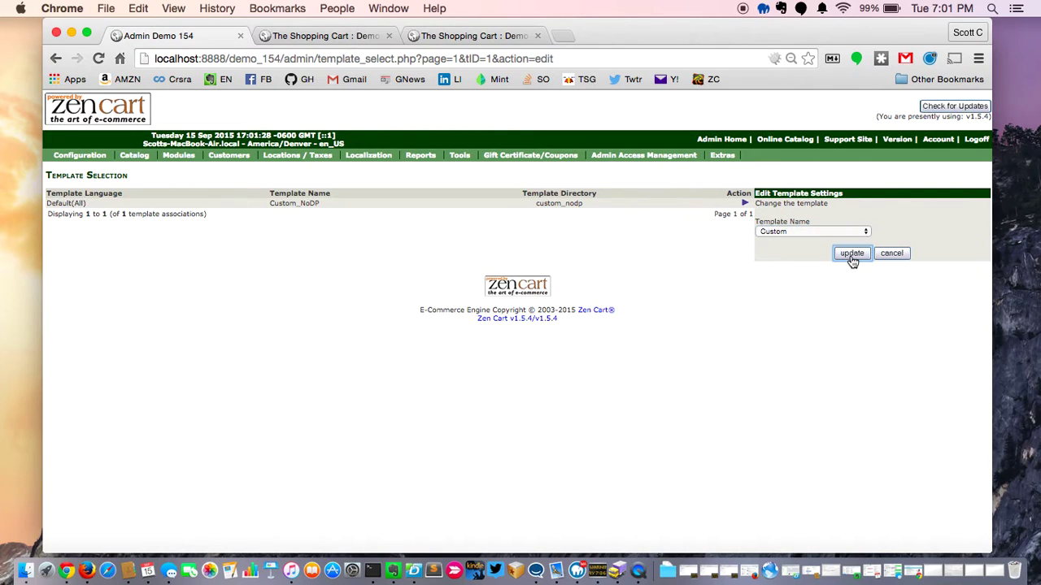
pyautogui.click(331, 36)
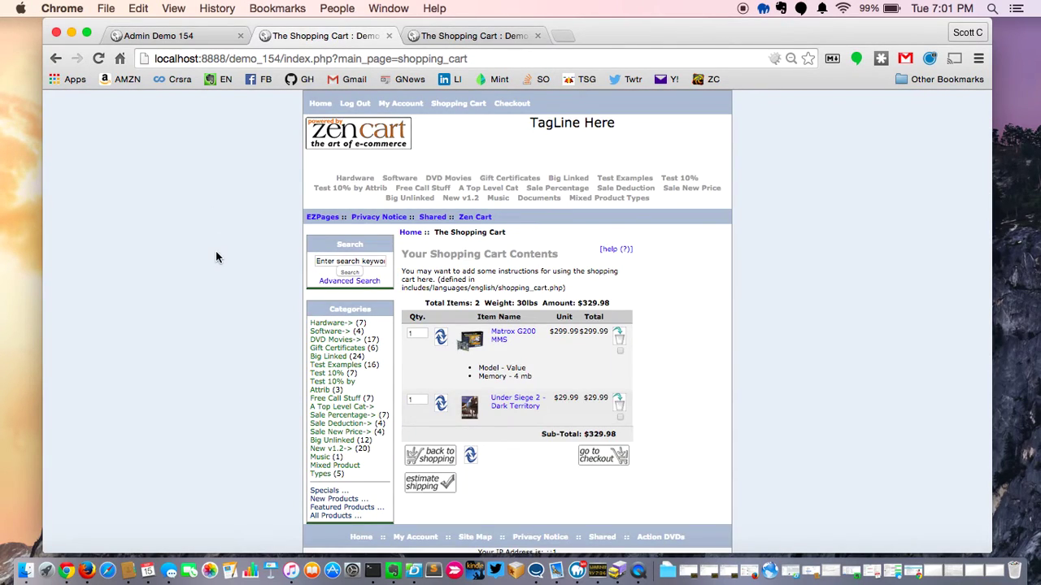
# Step: Reload the cart to show the -$29.99 Free Gift Spender deduction and $299.99 subtotal
pyautogui.press('super+r')
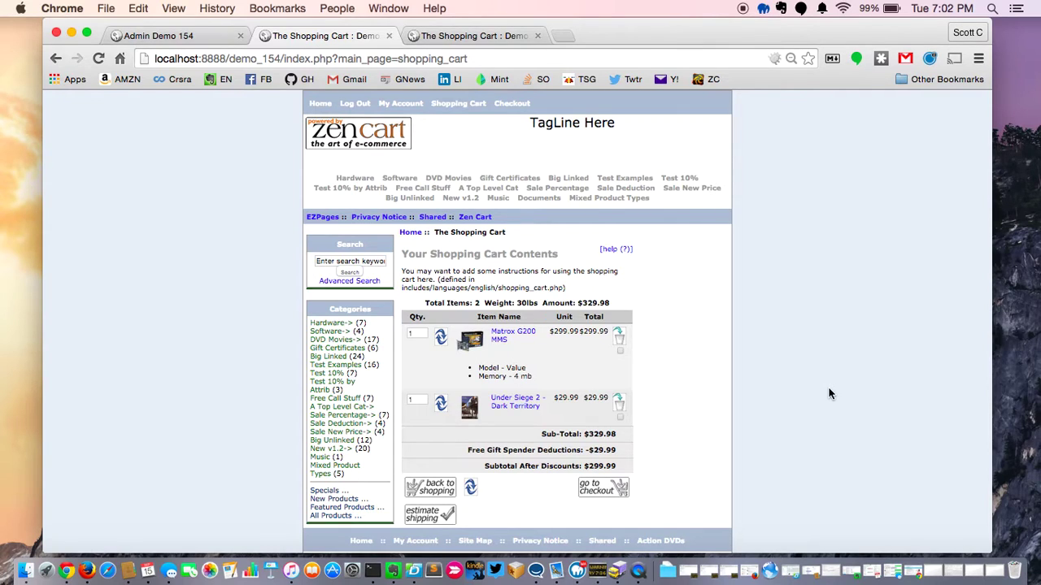
# Step: Open the That Software Guy website's Zen Cart modules page in a new tab
pyautogui.click(563, 37)
pyautogui.click(572, 80)
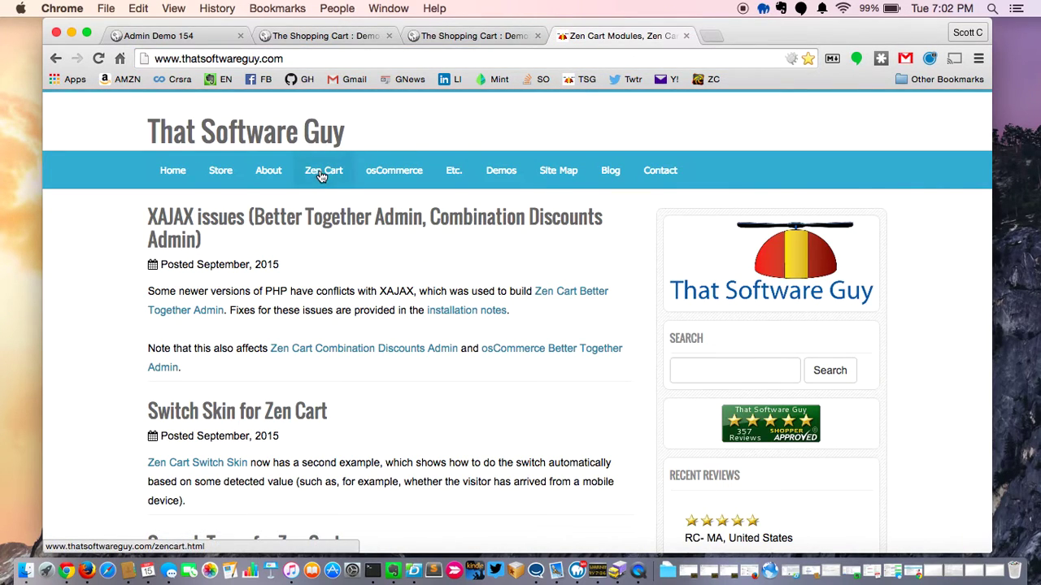
pyautogui.click(322, 170)
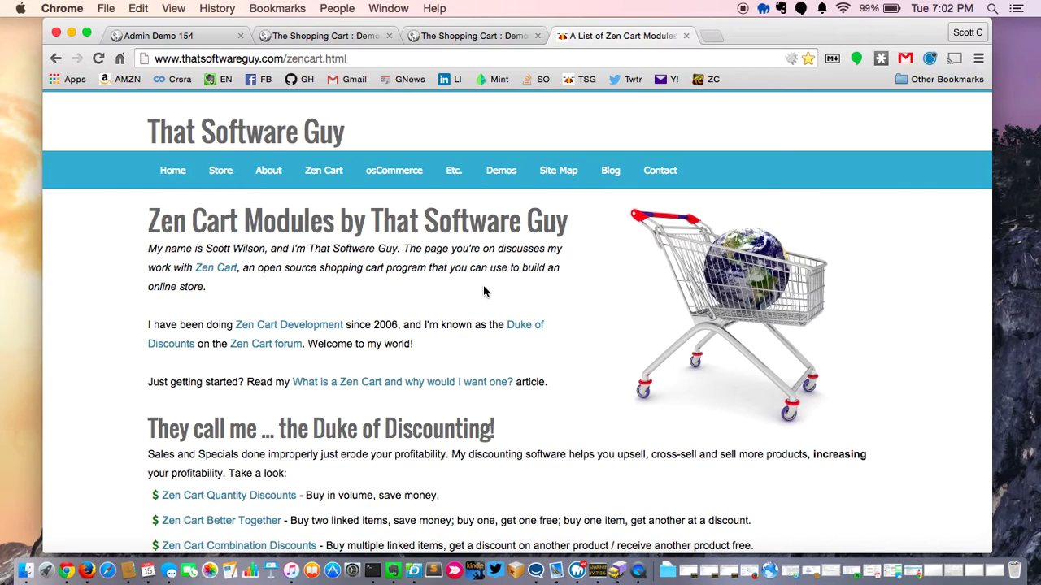
# Step: Search the page for 'discount prev' and open the Discount Preview (with subtotal) product page
pyautogui.press('super+f')
pyautogui.write('di')
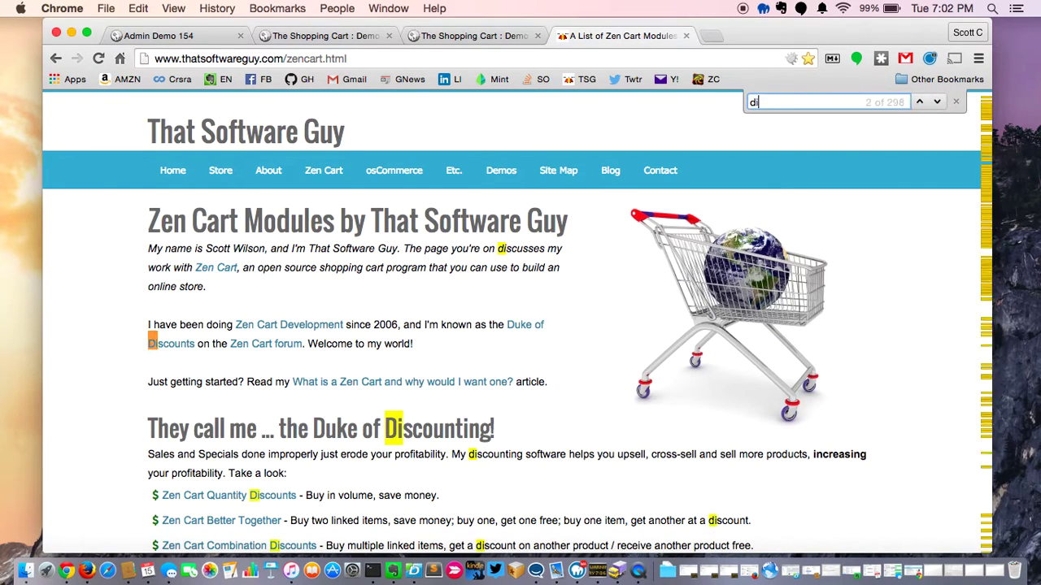
pyautogui.write('scount prev')
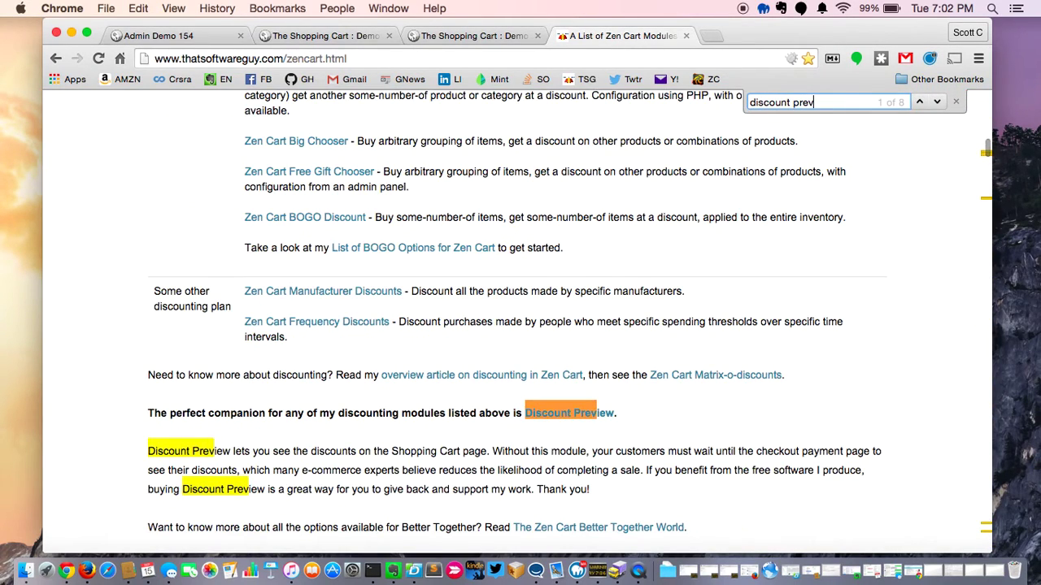
pyautogui.click(607, 415)
pyautogui.scroll(-1, 596, 329)
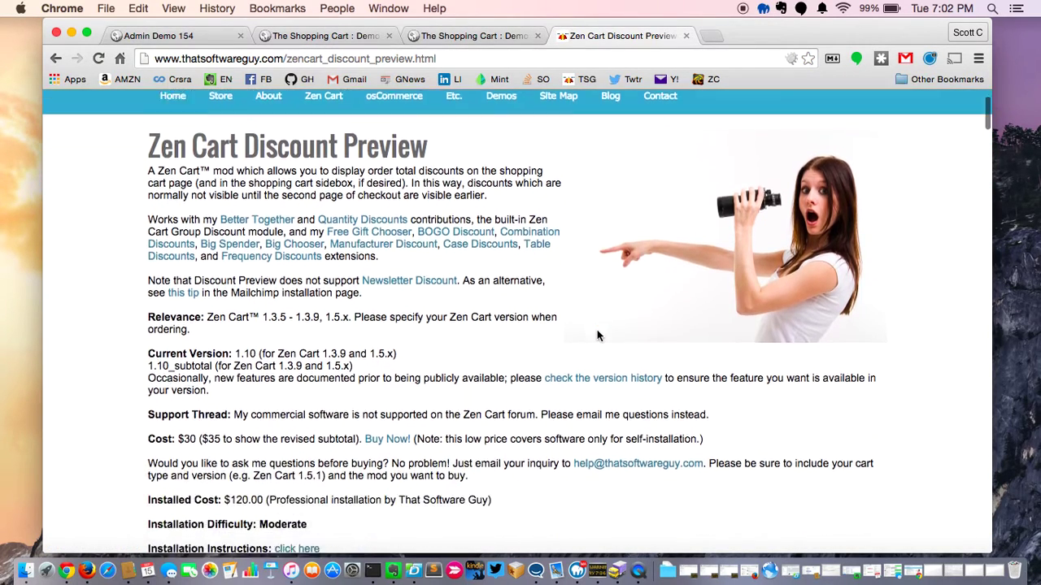
pyautogui.scroll(-4, 596, 329)
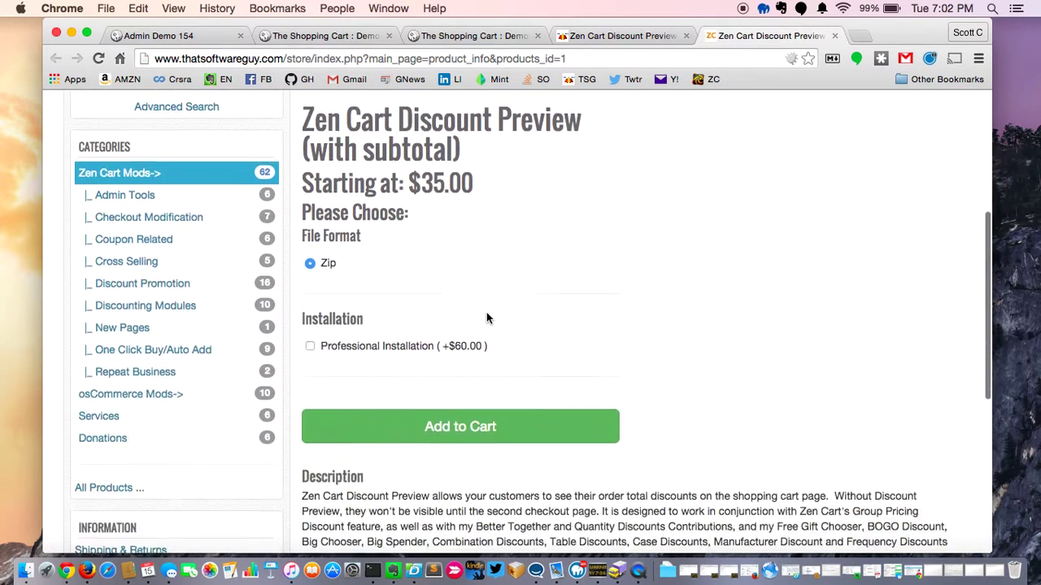
pyautogui.scroll(-2, 486, 312)
pyautogui.scroll(5, 486, 312)
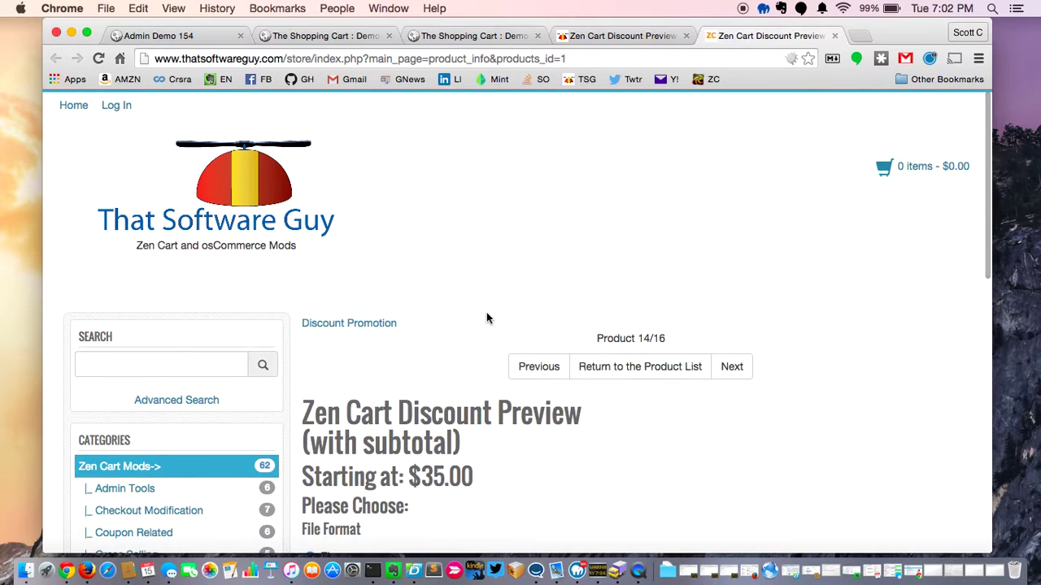